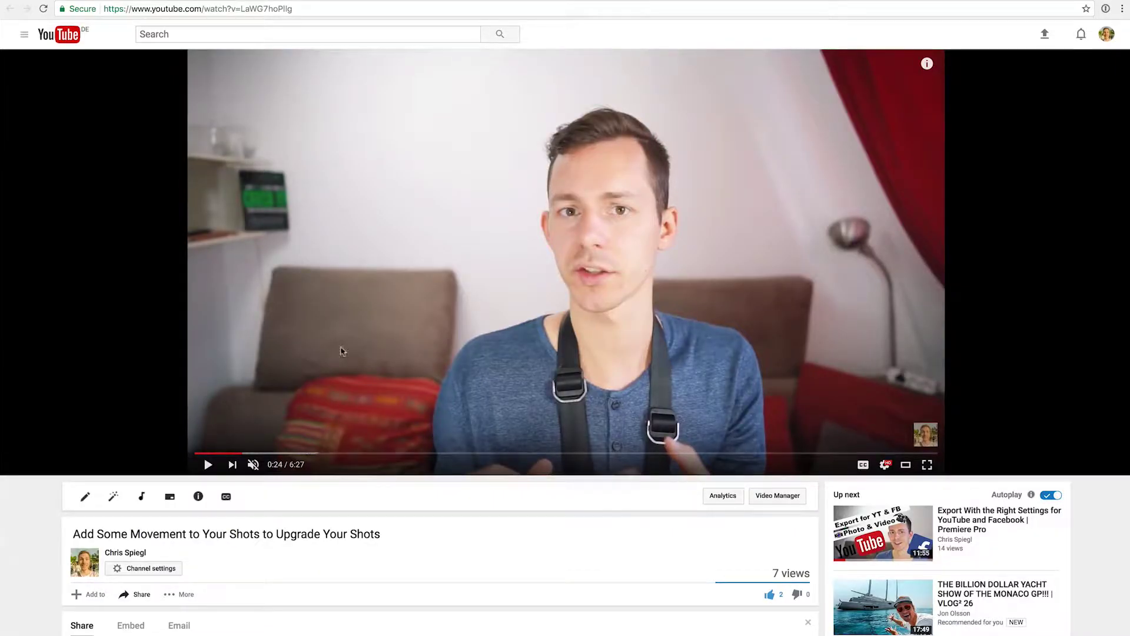
Select the YouTube video's page address in the browser address bar
scroll(481, 350, down, 2)
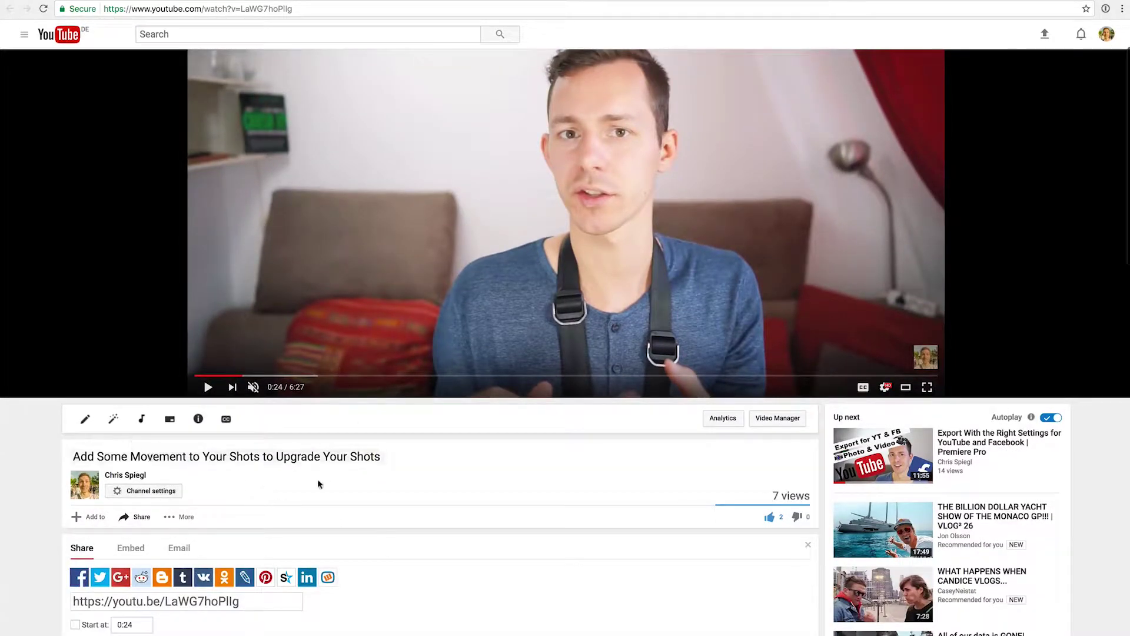
scroll(202, 541, down, 1)
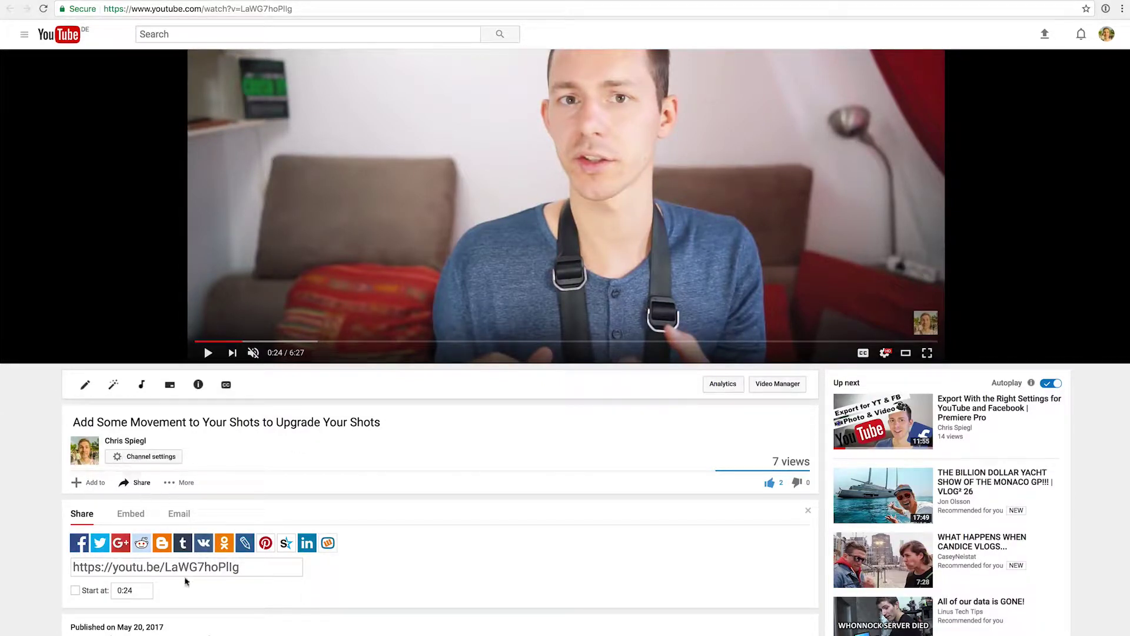
click(139, 9)
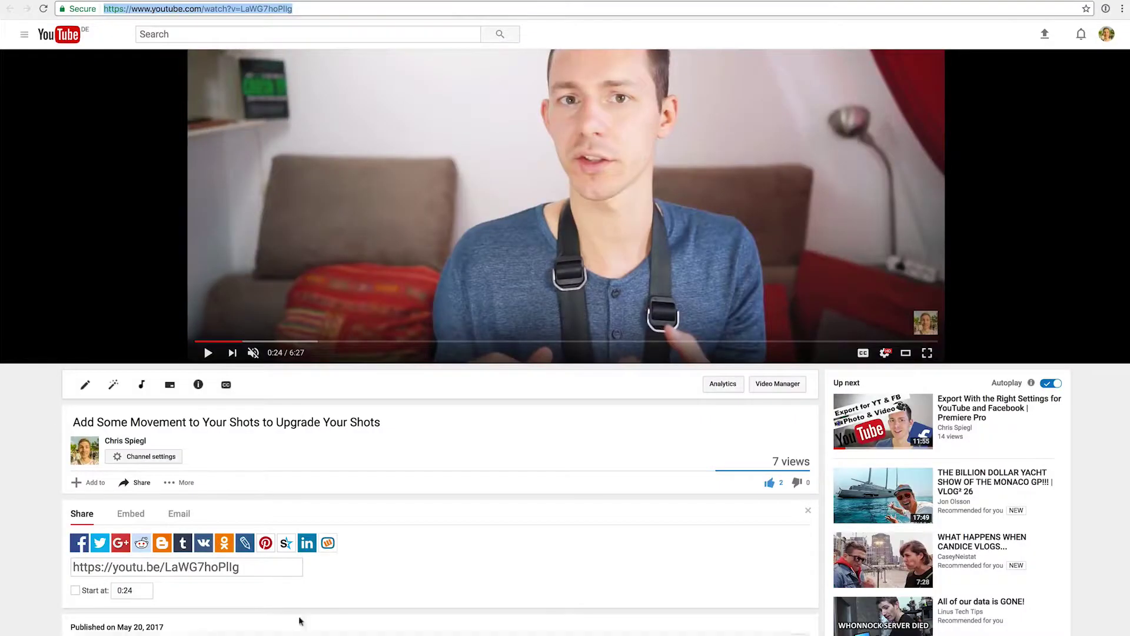
Bring up the video's 1280×720 iframe embed code under Share and select all of it
scroll(411, 476, down, 3)
scroll(422, 279, up, 5)
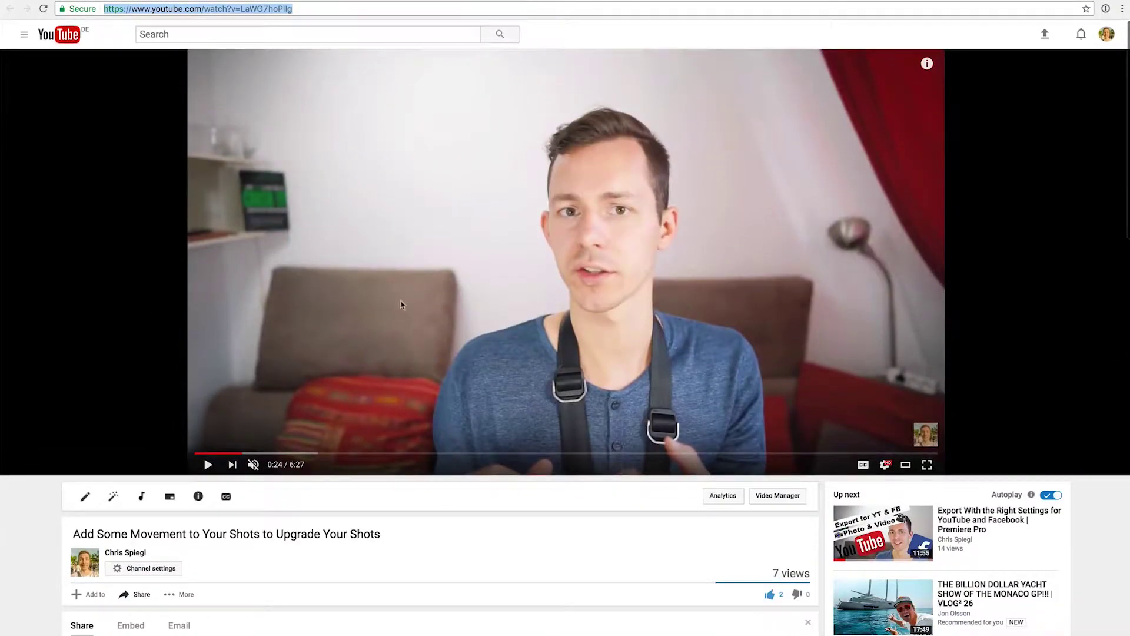
click(135, 594)
click(134, 595)
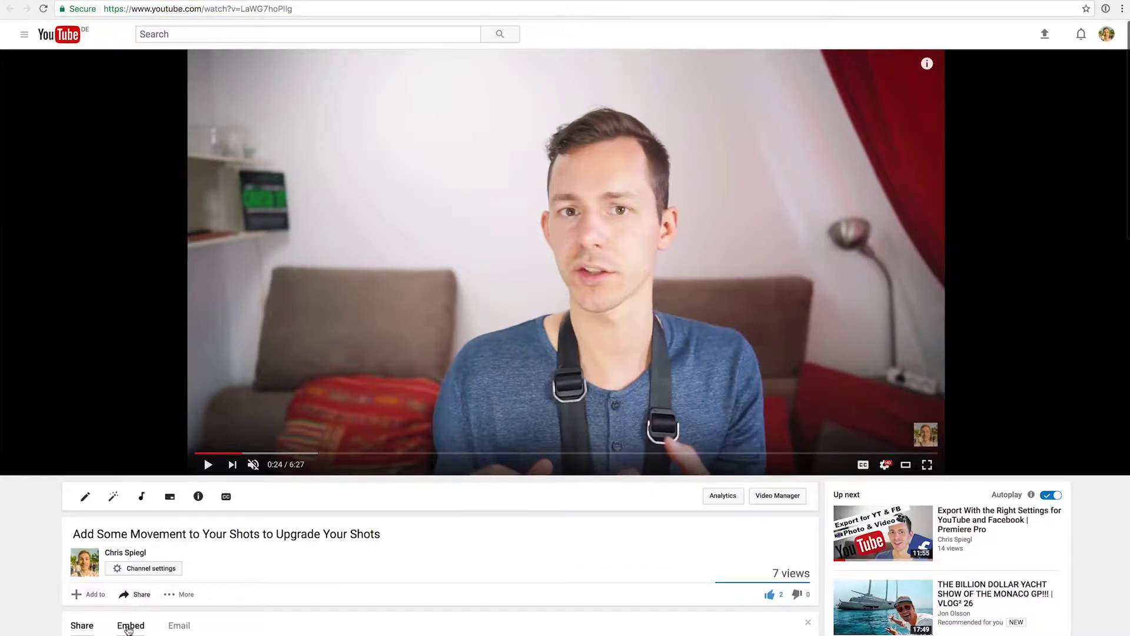
click(131, 624)
scroll(386, 563, down, 5)
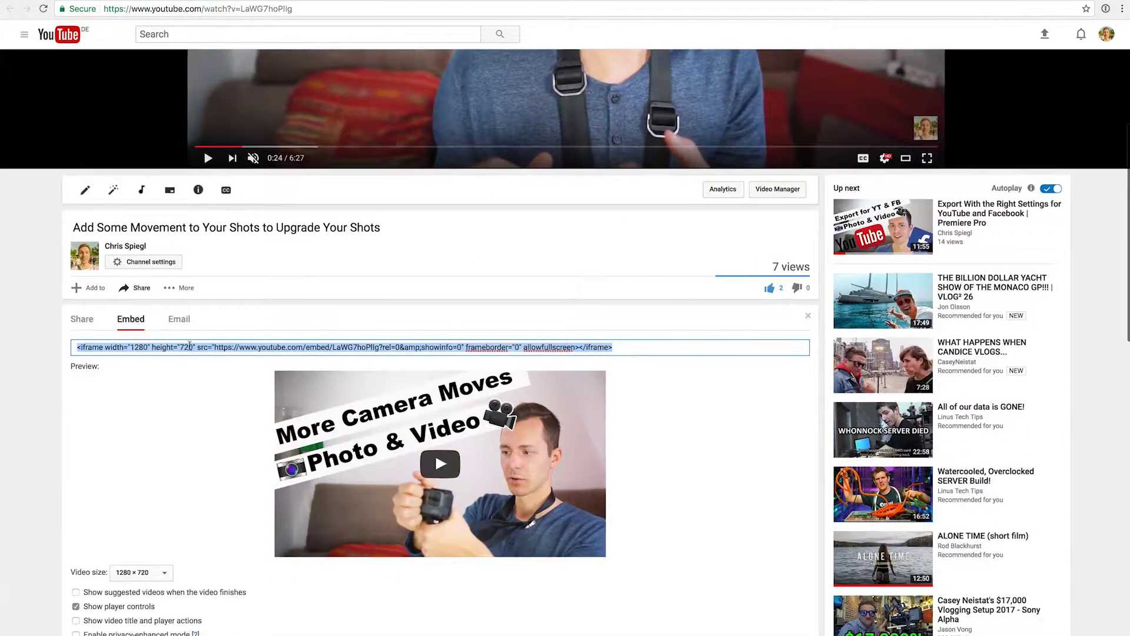
click(381, 347)
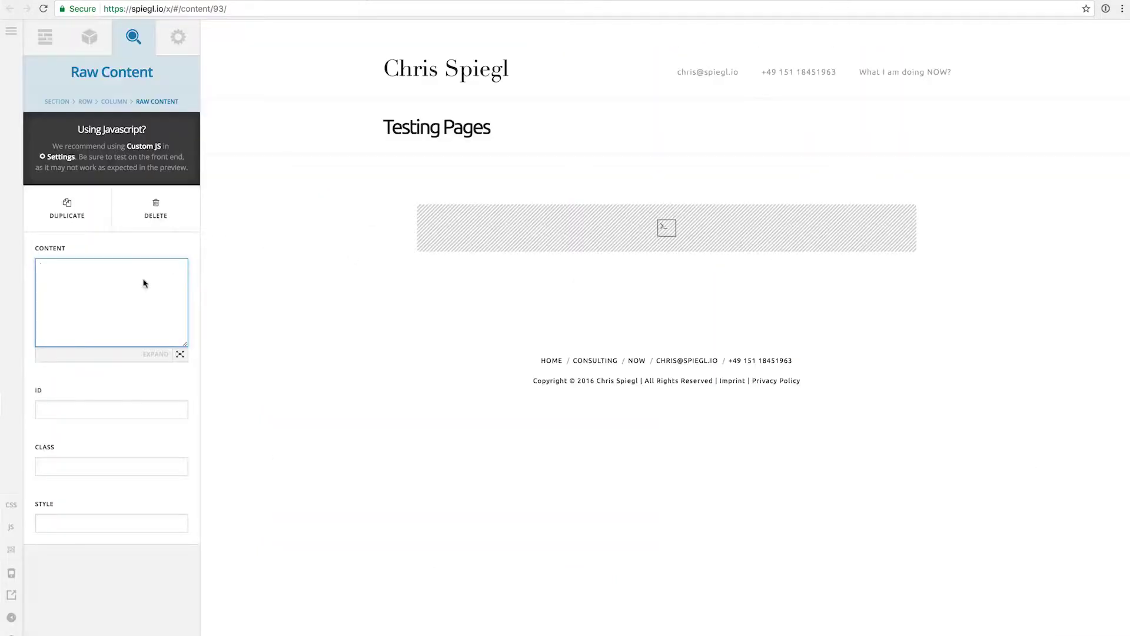
Paste the 1280×720 YouTube iframe into Raw Content and resize the window to check scaling
text(<iframe width="1280" height="720" src="https://www.youtube.com/embed/LaWG7hoPlIg?rel=0&amp;showinfo=0" frameborder="0" allowfullscreen></iframe>)
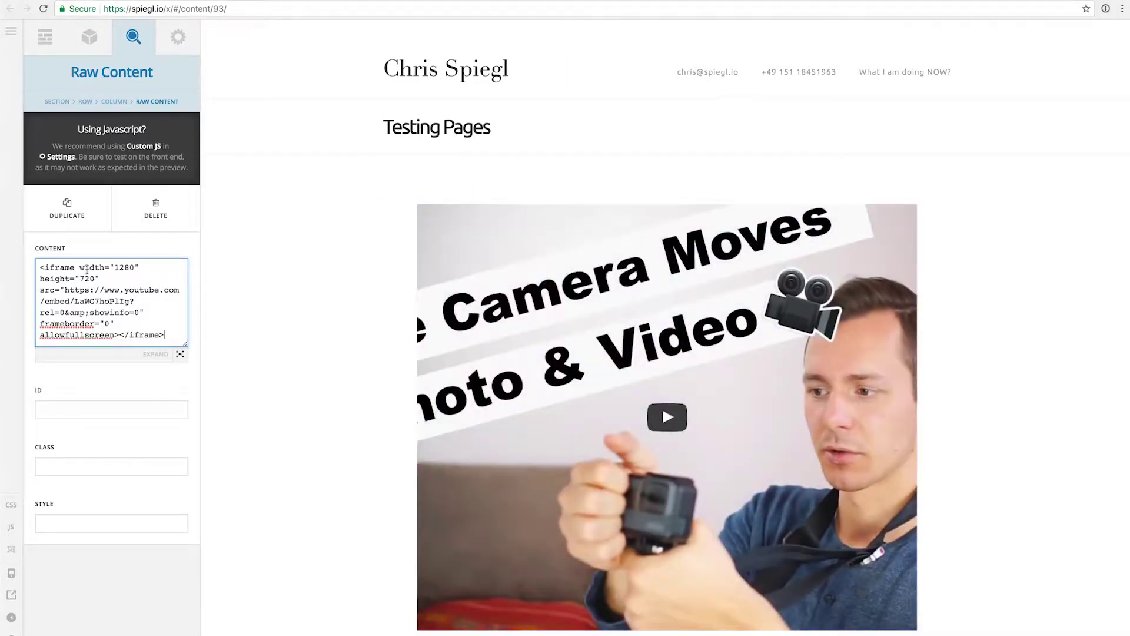
drag(87, 265, 103, 276)
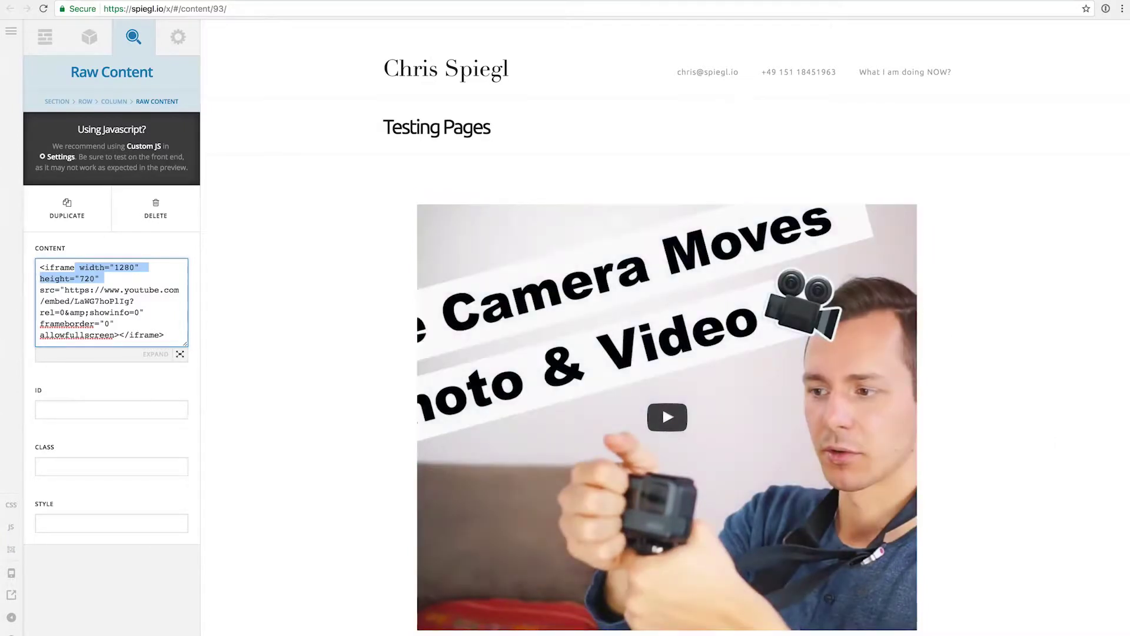
mouse_move(969, 634)
mouse_down()
mouse_move(969, 389)
mouse_move(969, 635)
mouse_up()
mouse_move(1122, 442)
mouse_down()
mouse_move(655, 440)
mouse_move(1129, 439)
mouse_up()
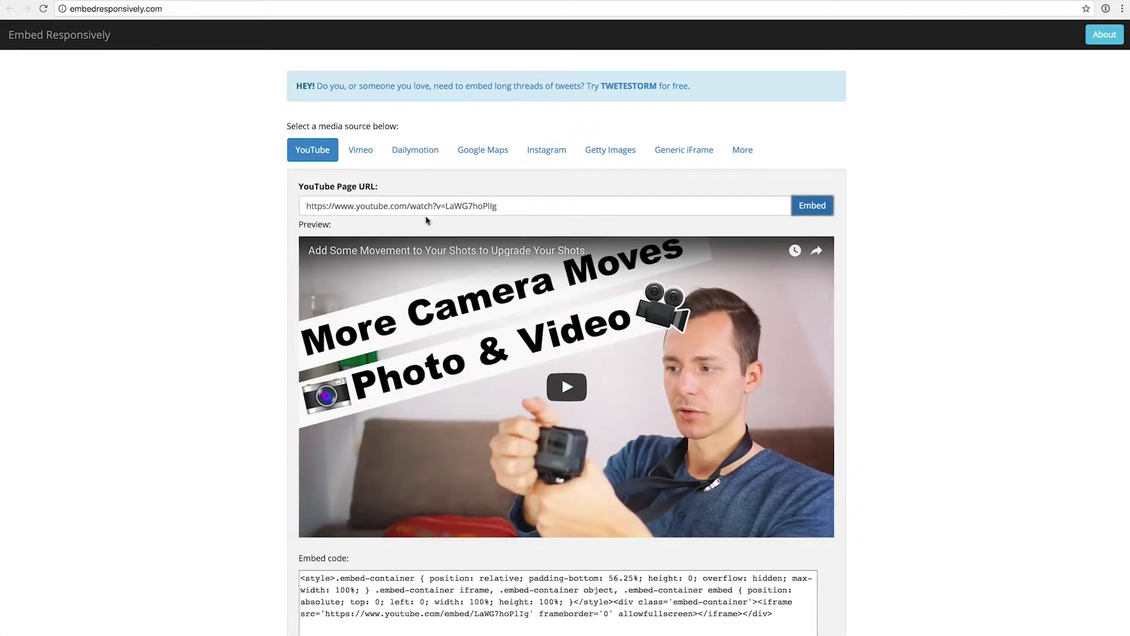
Generate responsive embed code from the YouTube page URL and select all of it
triple_click(413, 203)
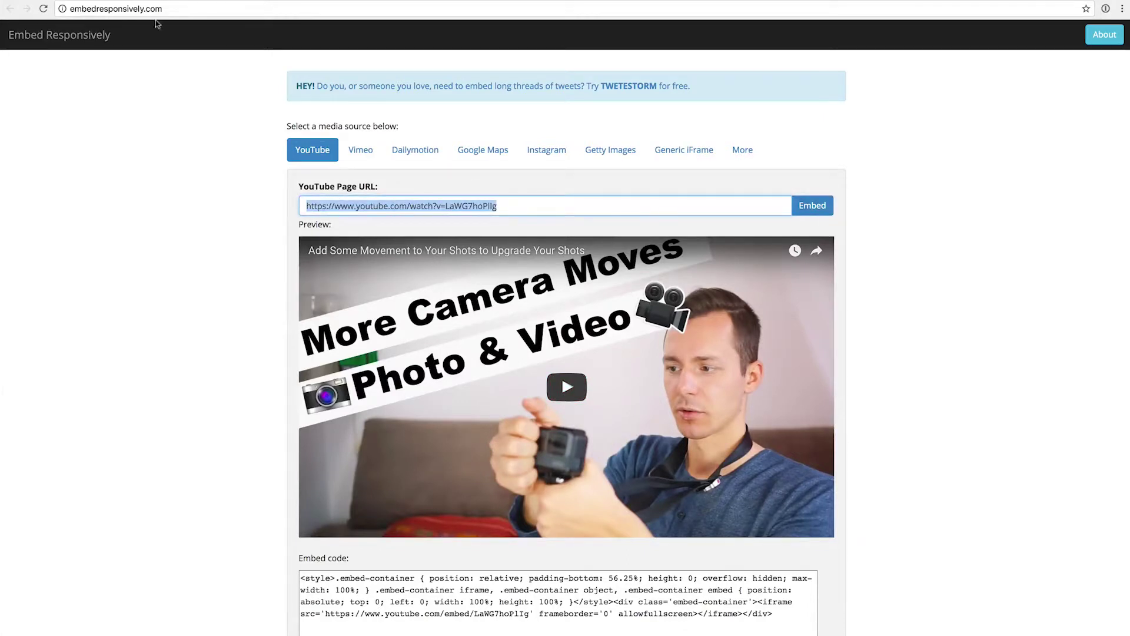
click(814, 205)
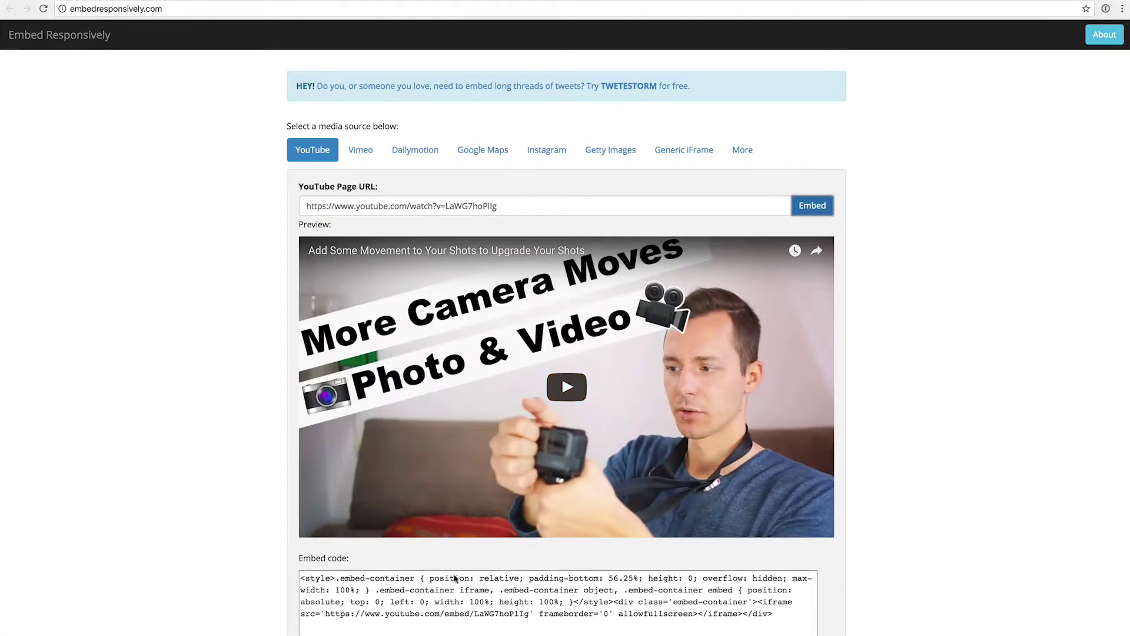
click(455, 601)
triple_click(518, 585)
key(super+c)
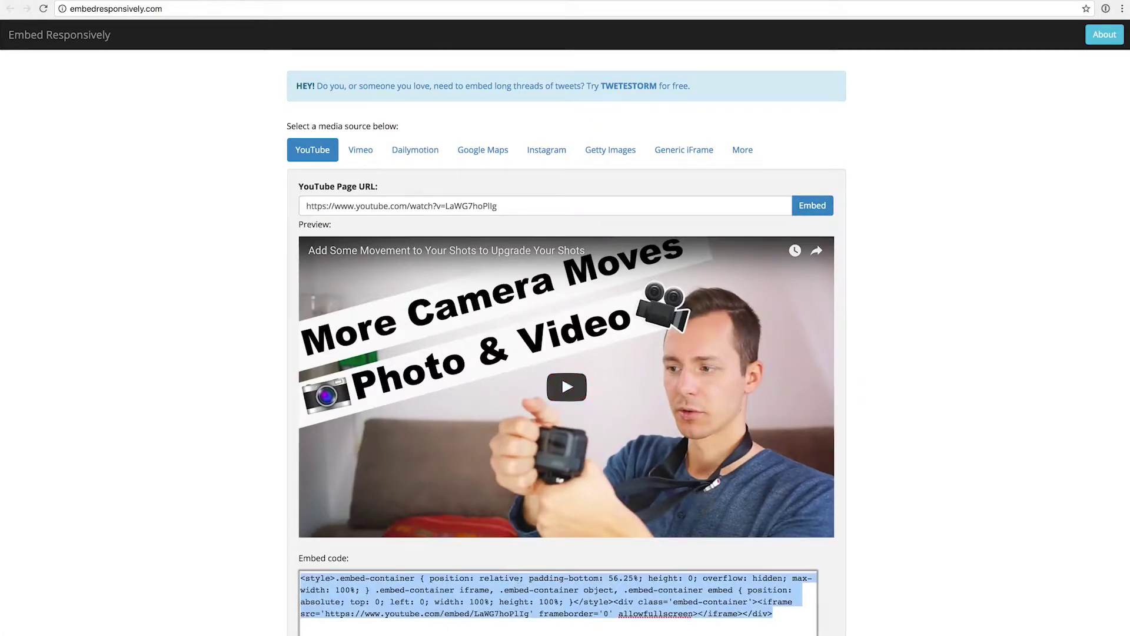
click(349, 1)
Replace the Raw Content iframe with the responsive embed-container code and narrow the window to test
click(68, 308)
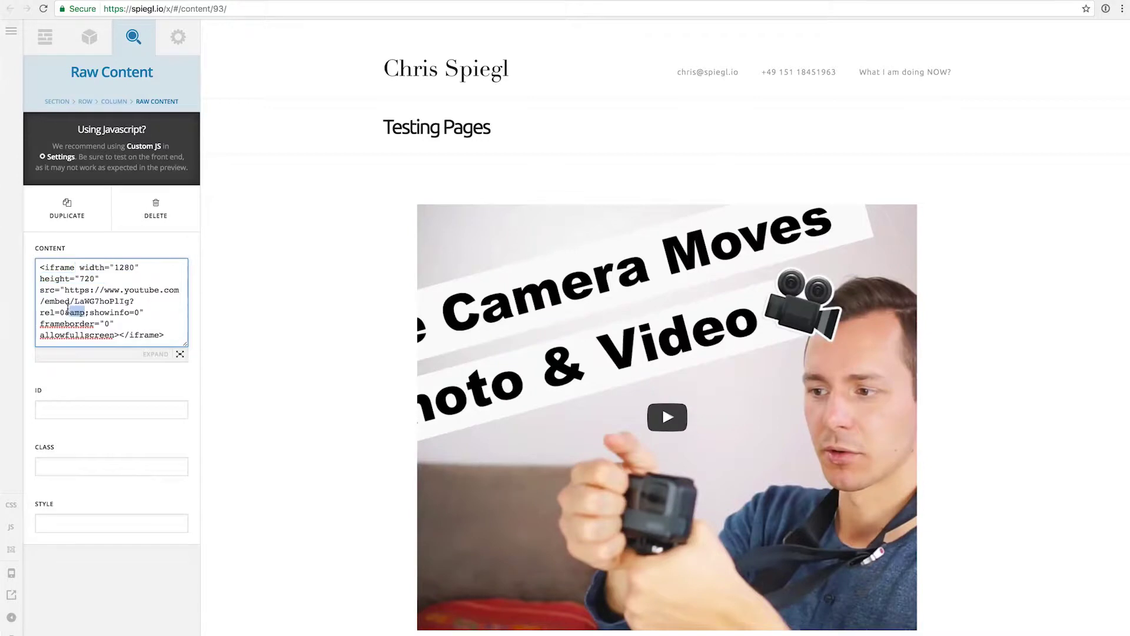
key(super+a)
key(super+v)
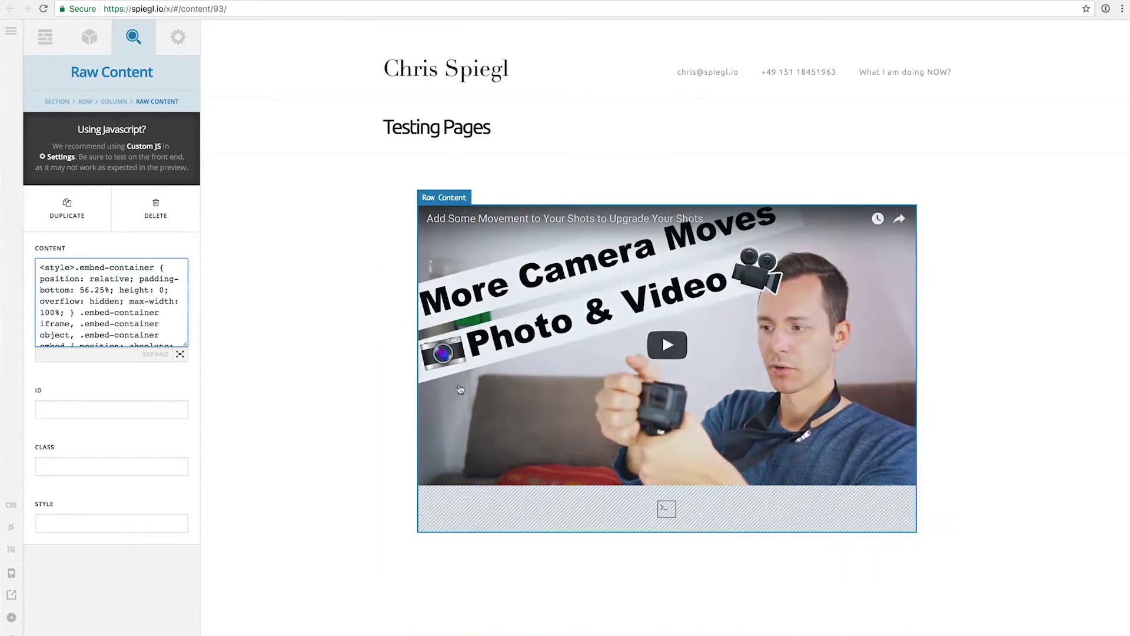
mouse_move(1129, 409)
mouse_down()
mouse_move(579, 413)
mouse_move(951, 438)
mouse_move(496, 424)
mouse_move(1129, 425)
mouse_up()
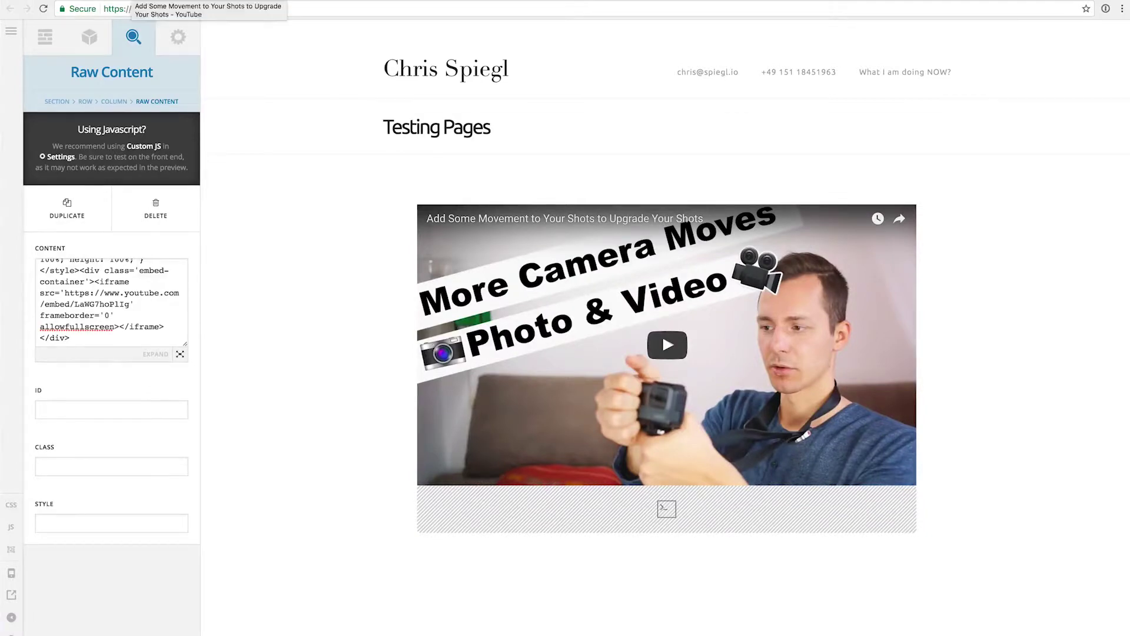
key(ctrl+Tab)
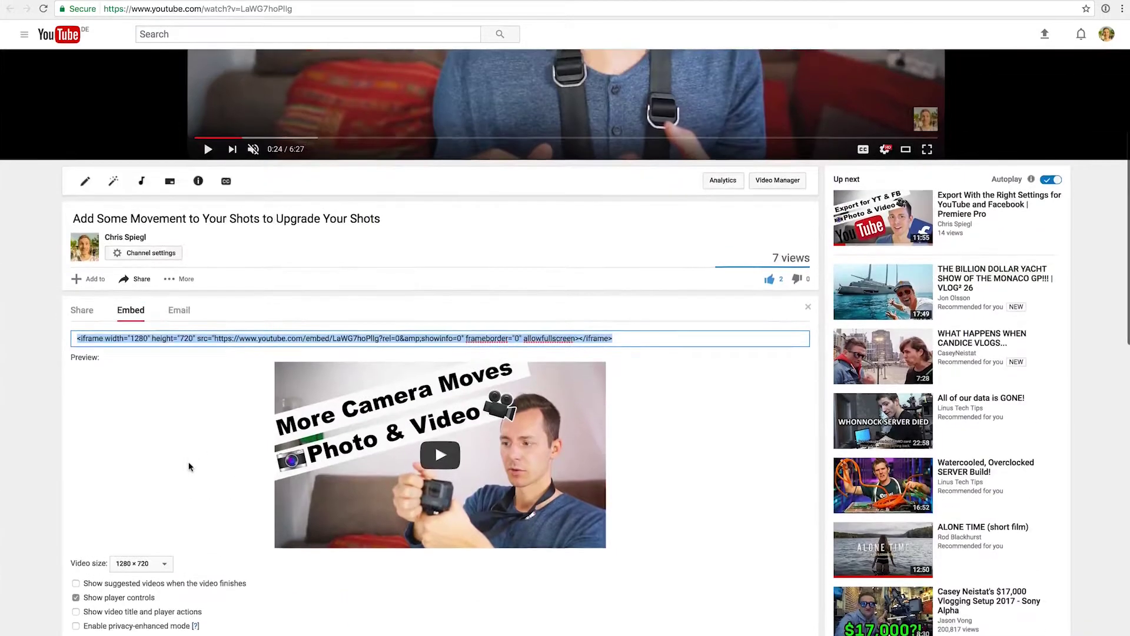
Keep suggested videos hidden, enable privacy-enhanced mode, and select the updated youtube-nocookie.com iframe code
scroll(126, 350, up, 1)
scroll(134, 352, down, 3)
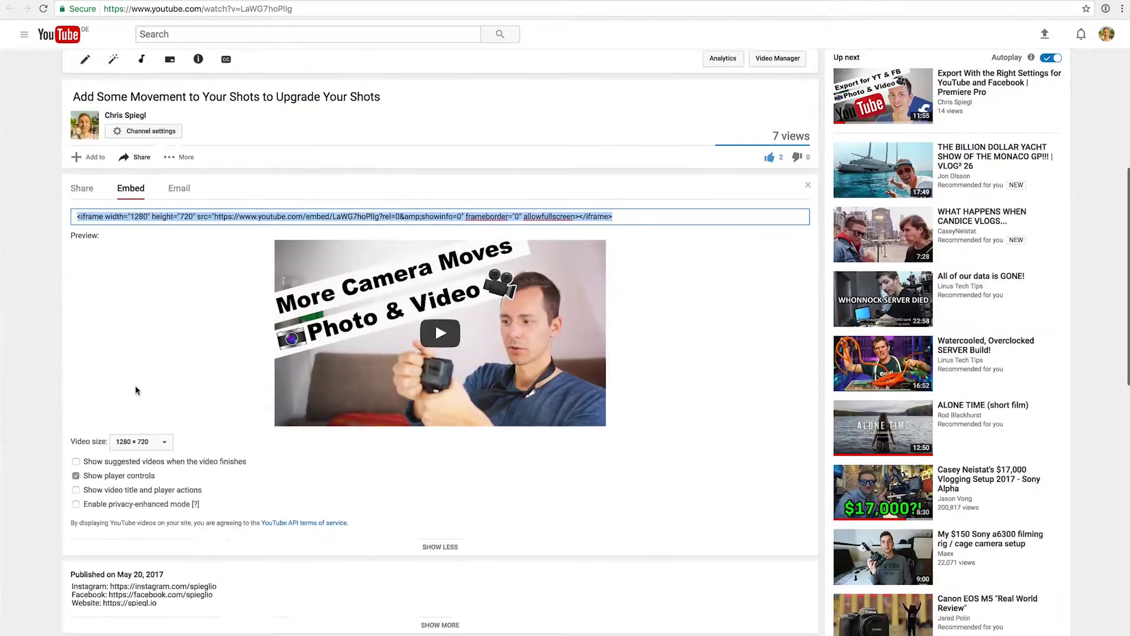
click(89, 460)
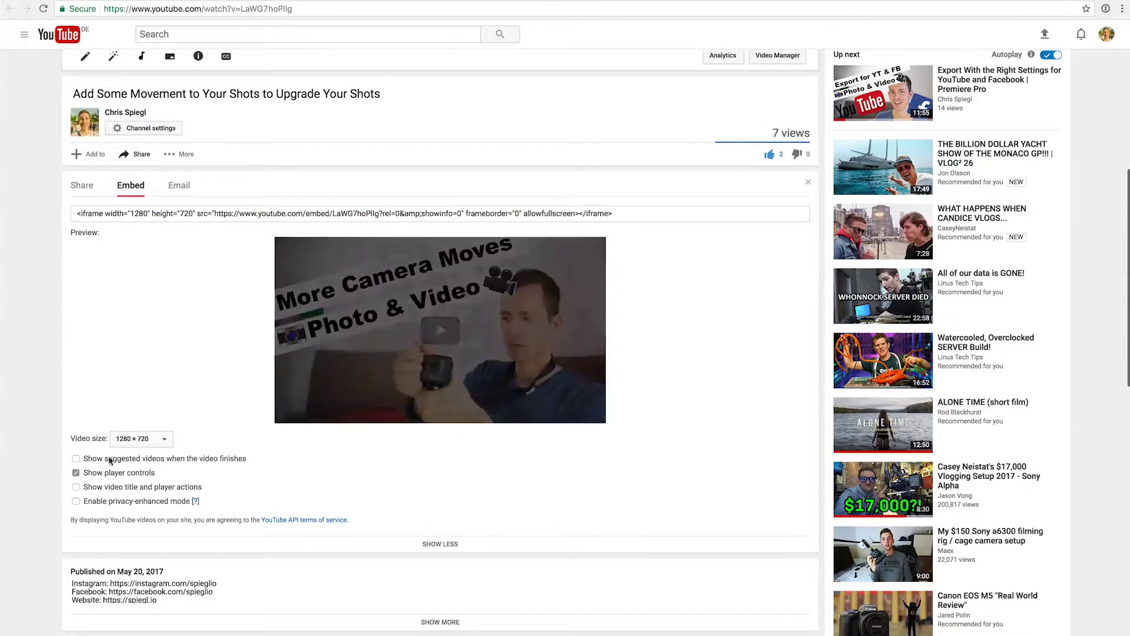
click(114, 463)
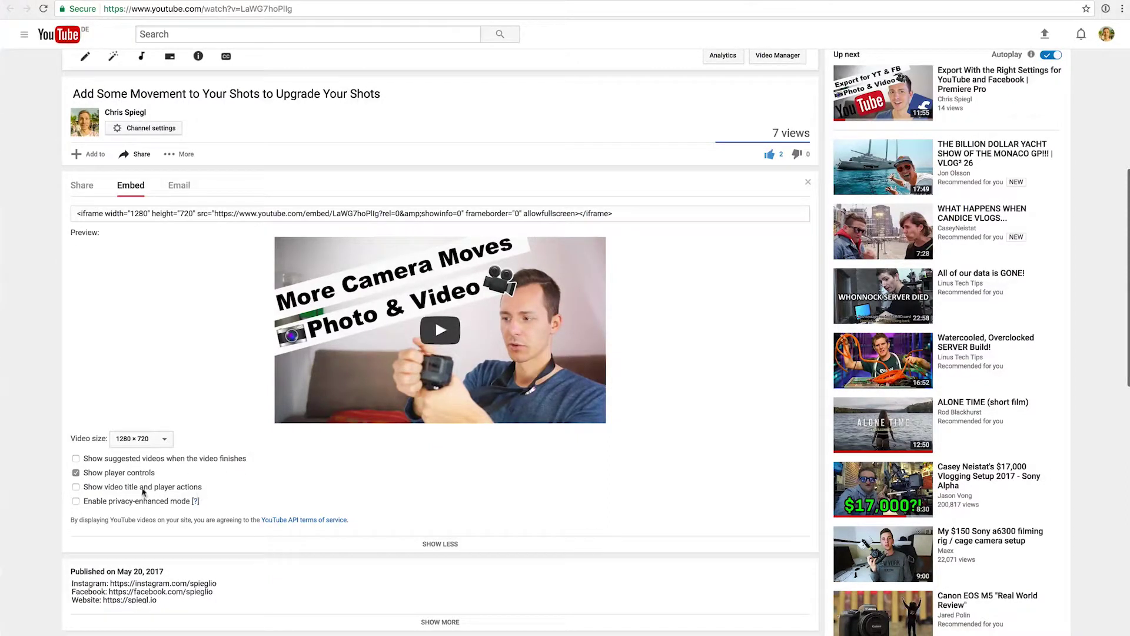
click(79, 502)
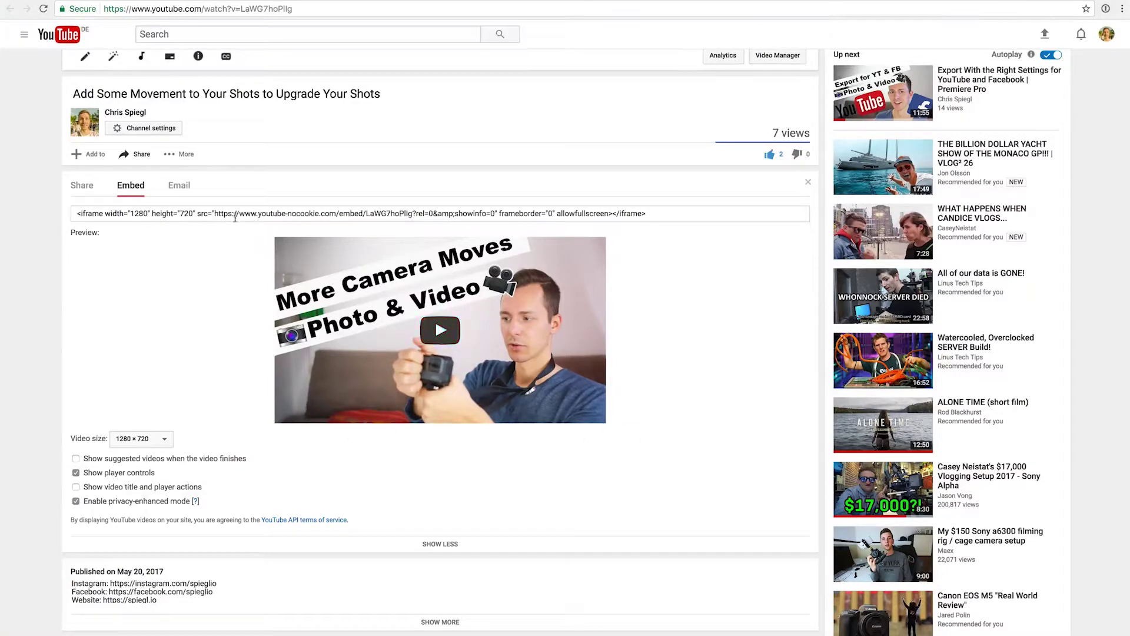
click(166, 213)
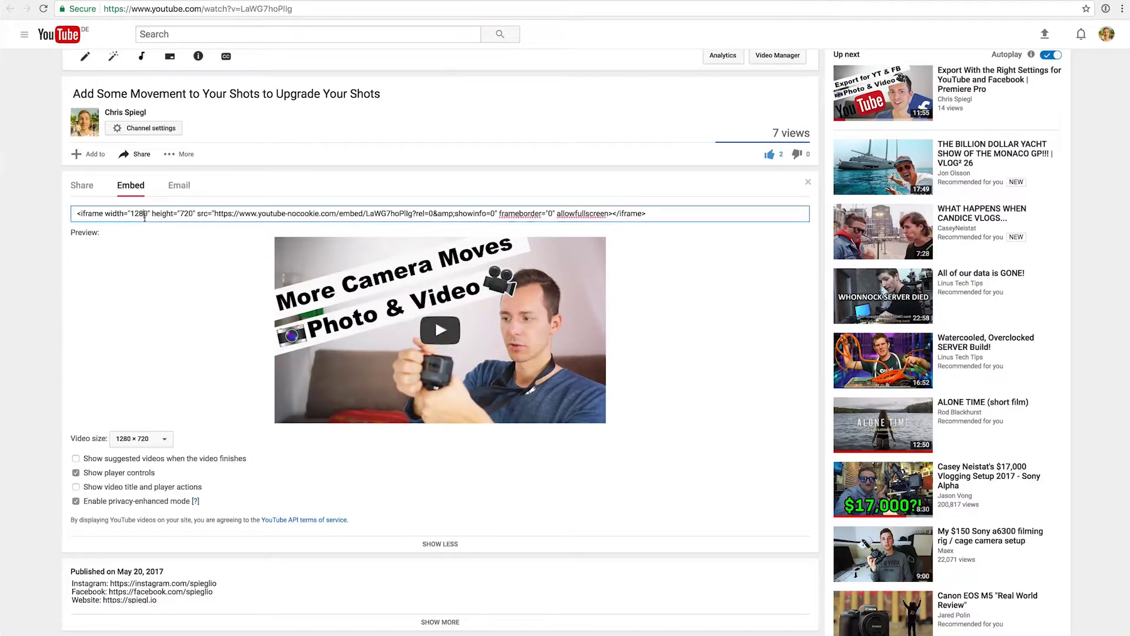
key(ctrl+a)
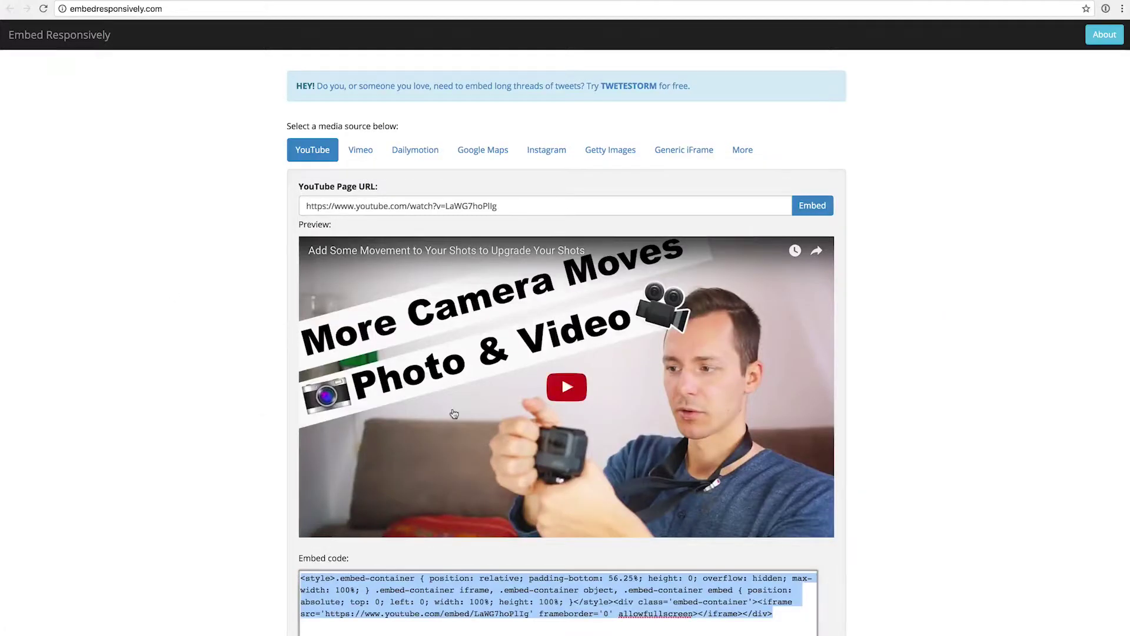
Swap the iframe in the responsive code for the youtube-nocookie.com iframe, then select the whole code
scroll(454, 414, down, 2)
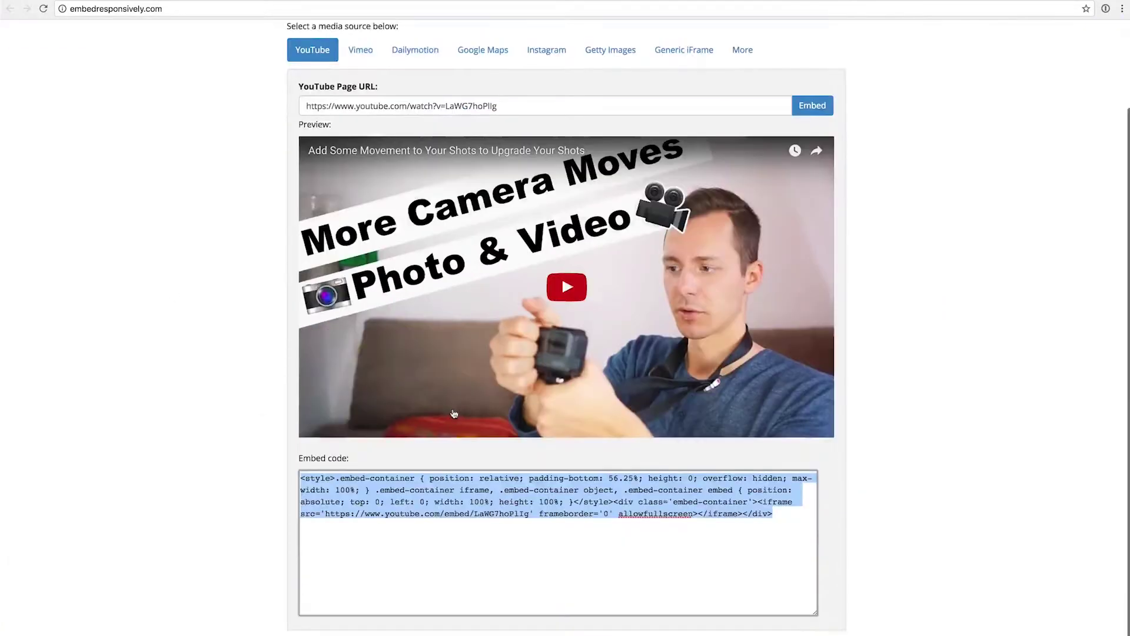
scroll(263, 210, down, 2)
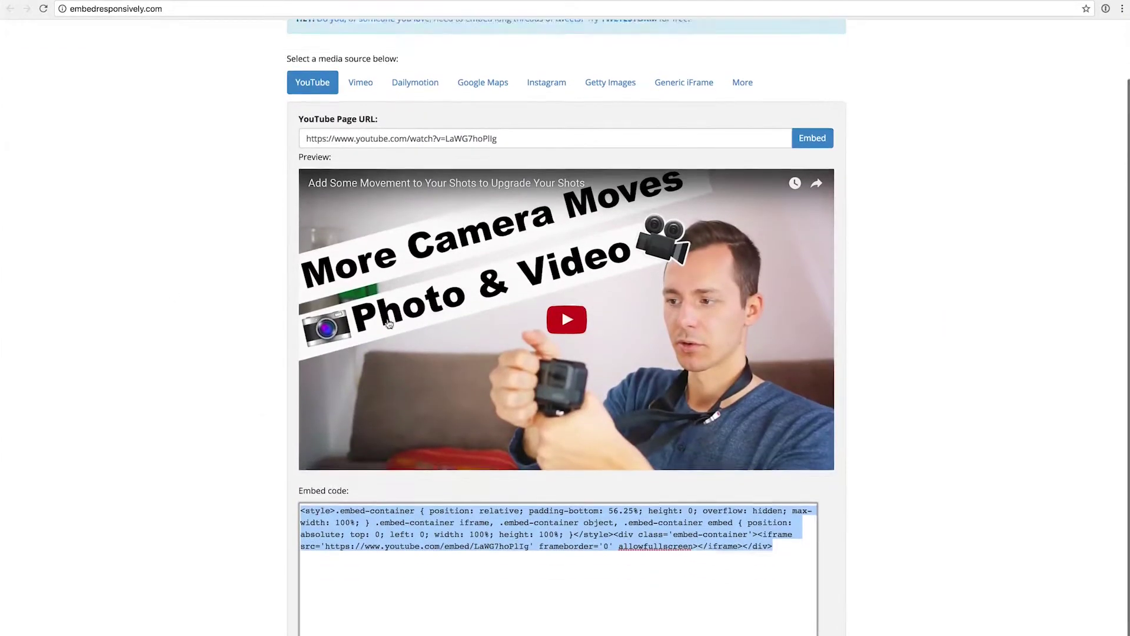
click(762, 511)
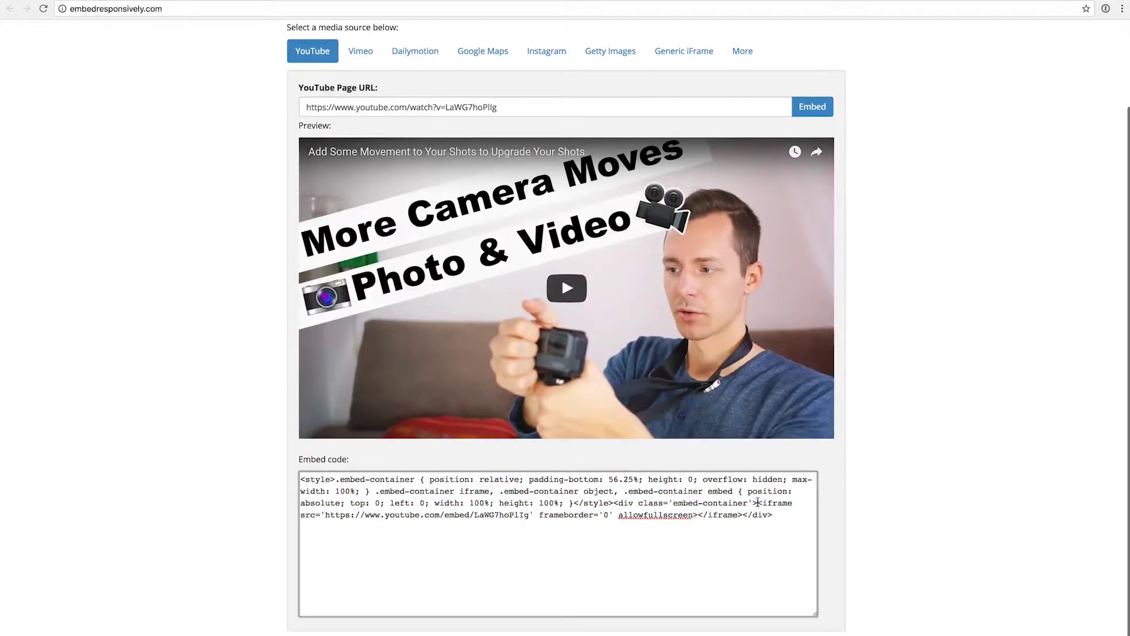
drag(757, 504, 737, 517)
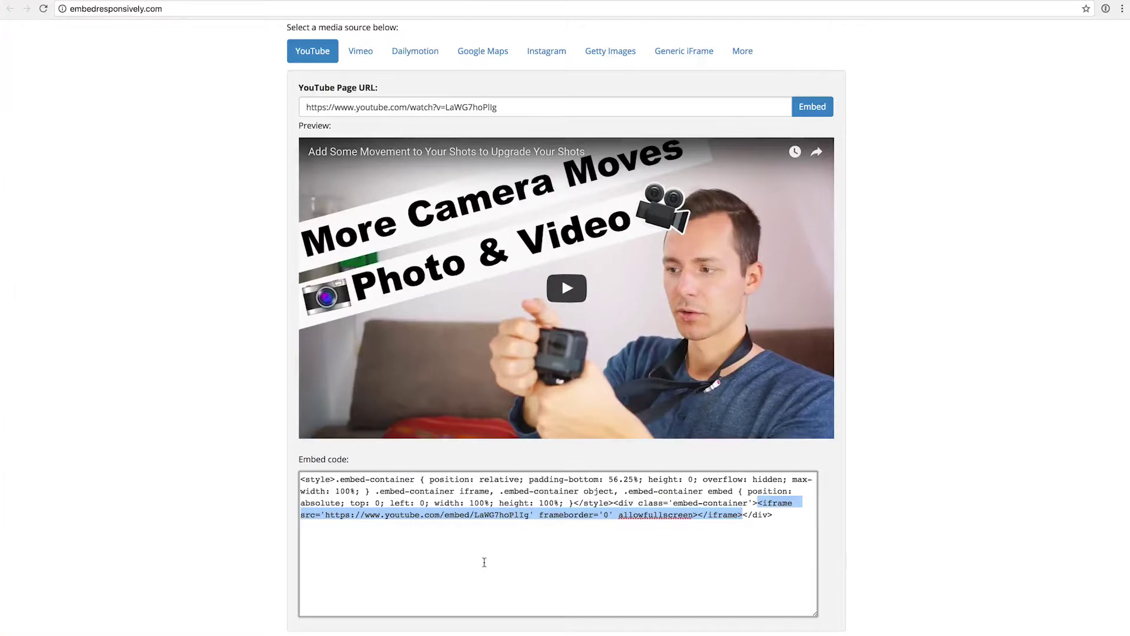
text(<iframe width="1280" height="720" src="https://www.youtube-nocookie.com/embed/LaWG7hoPlIg?rel=0&amp;showinfo=0" frameborder="0" allowfullscreen></iframe>)
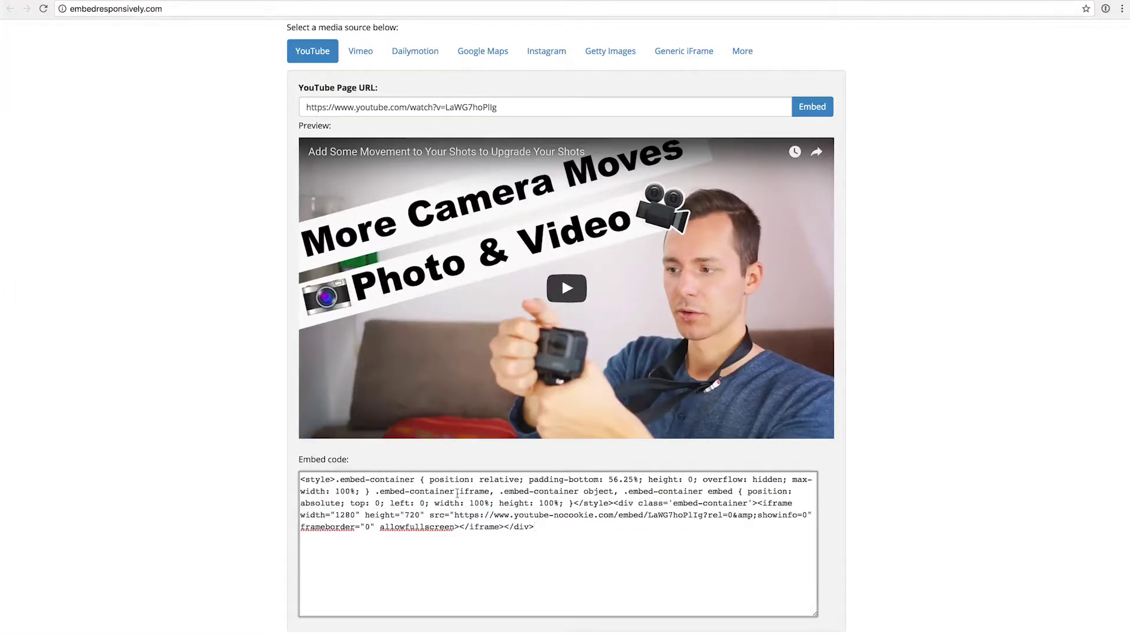
drag(455, 516, 729, 514)
triple_click(728, 514)
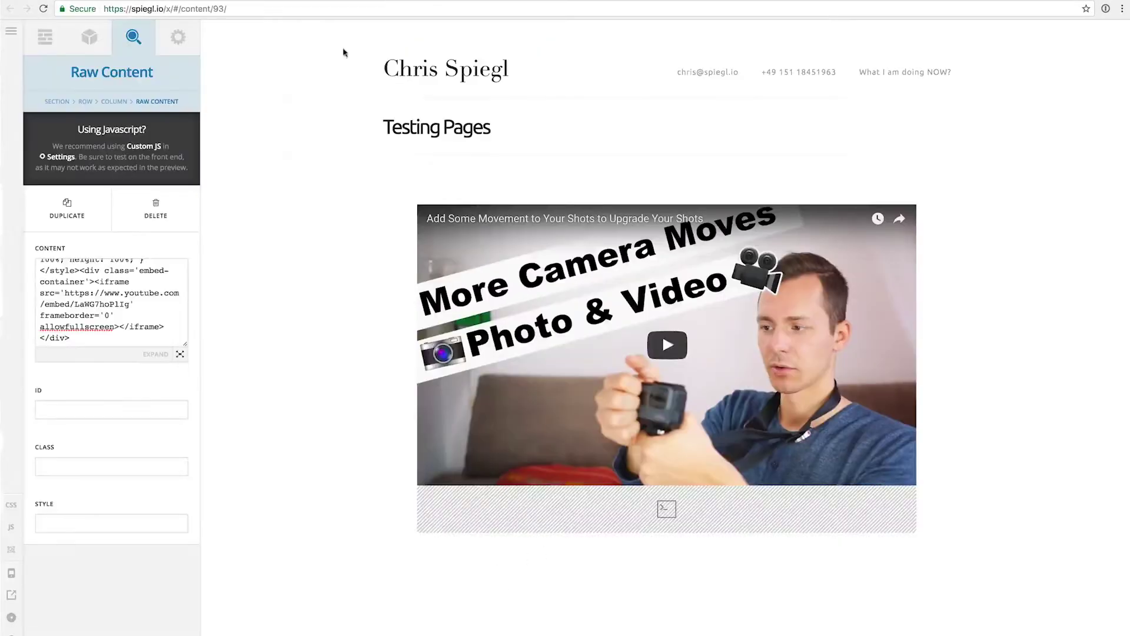
Replace the Raw Content code with the privacy-enhanced responsive embed code
drag(99, 271, 106, 260)
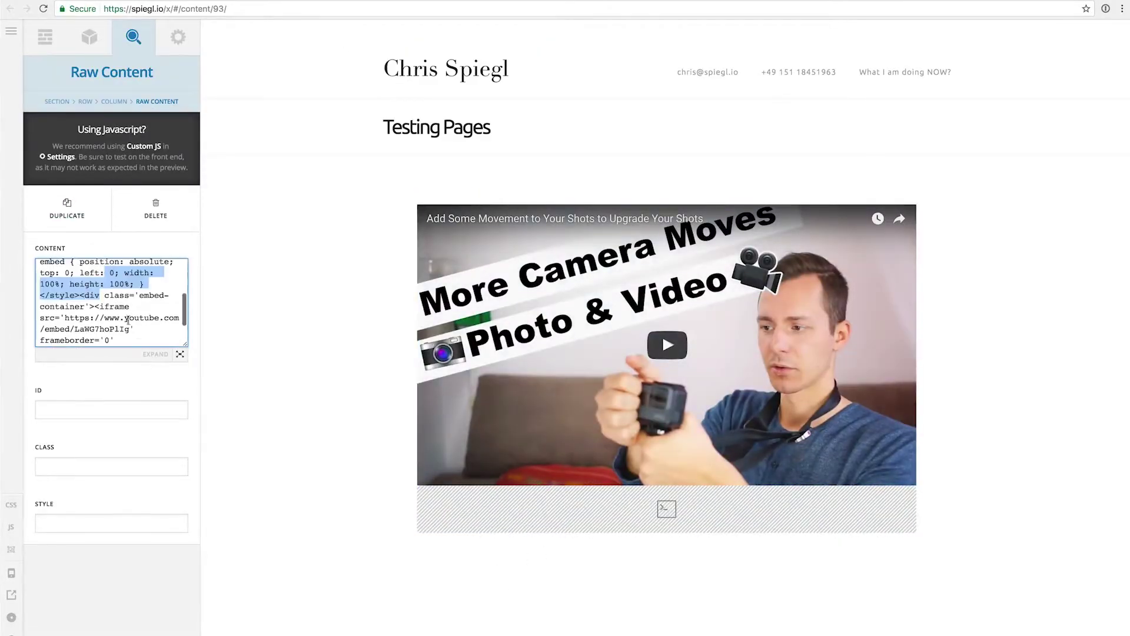
key(super+a)
key(super+v)
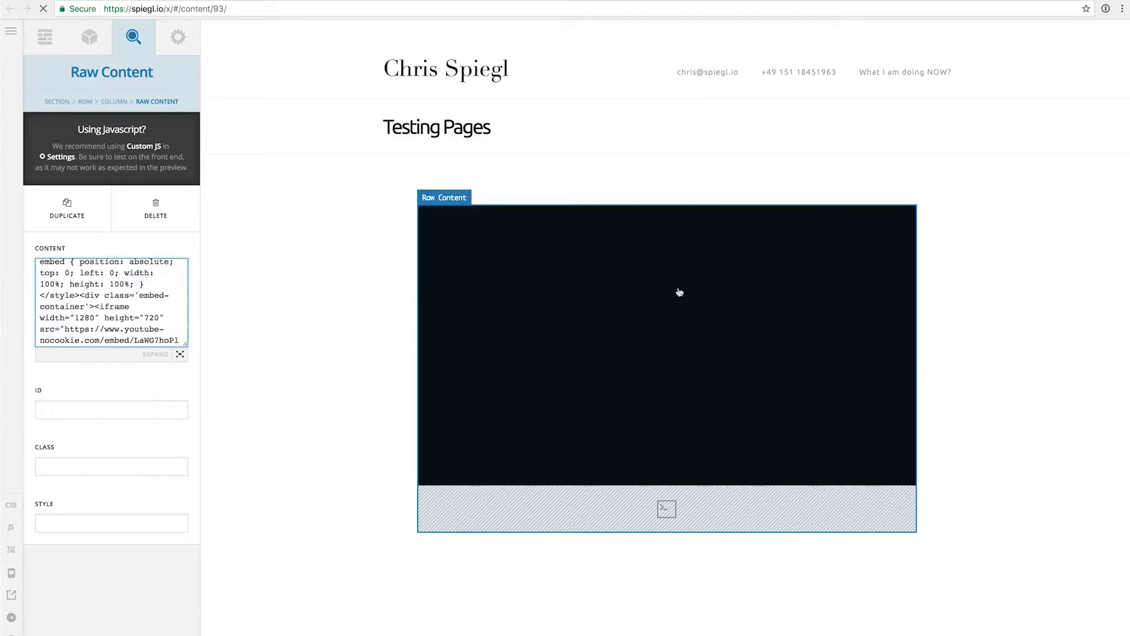